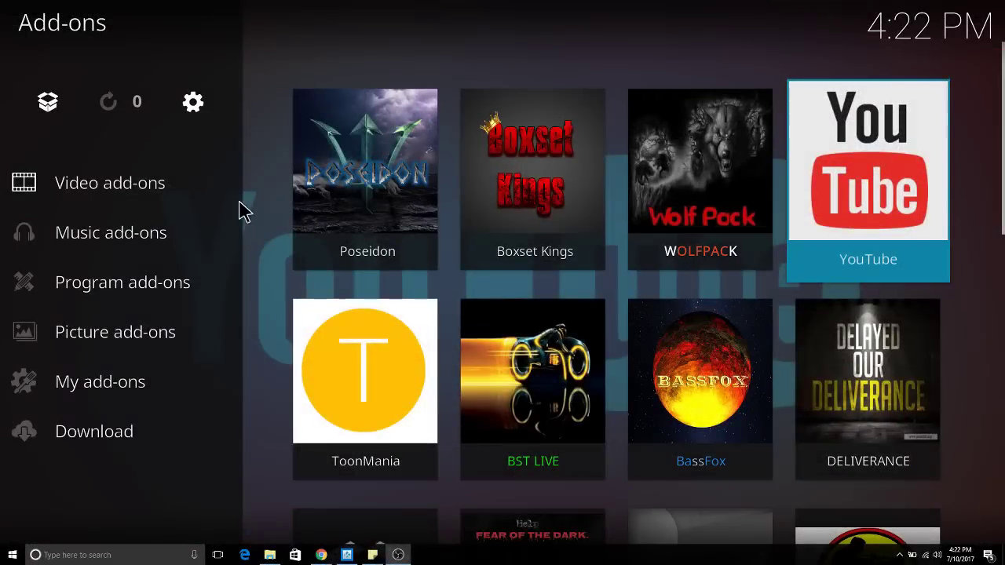
# Open Poseidon's Movies category and bring up the Oscar Winners list
pyautogui.click(349, 179)
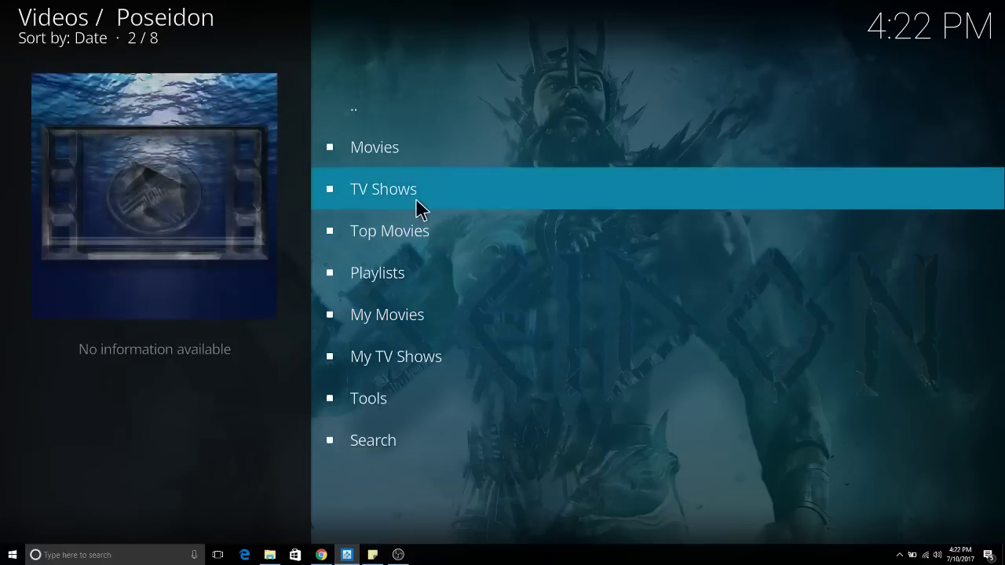
pyautogui.click(374, 157)
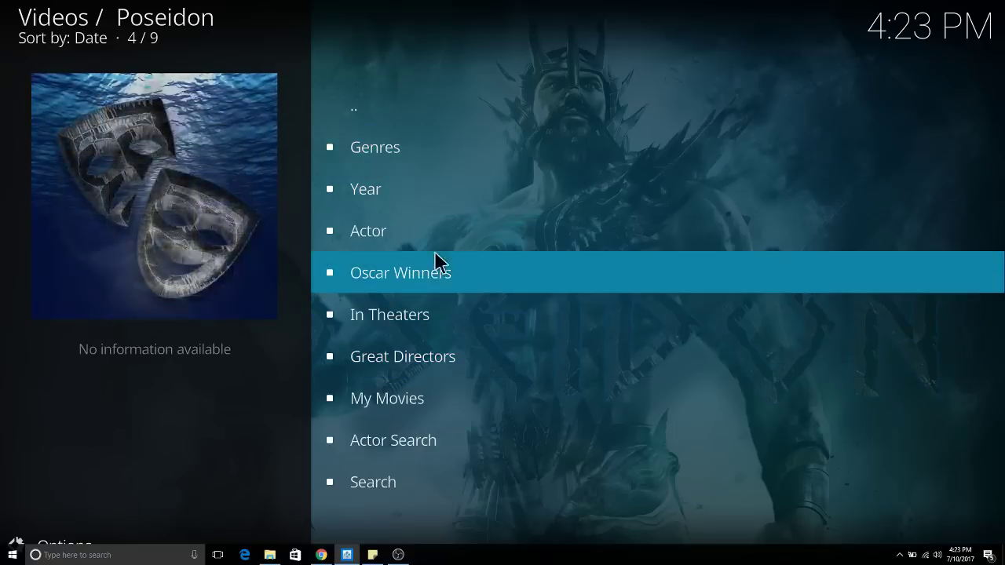
pyautogui.click(406, 279)
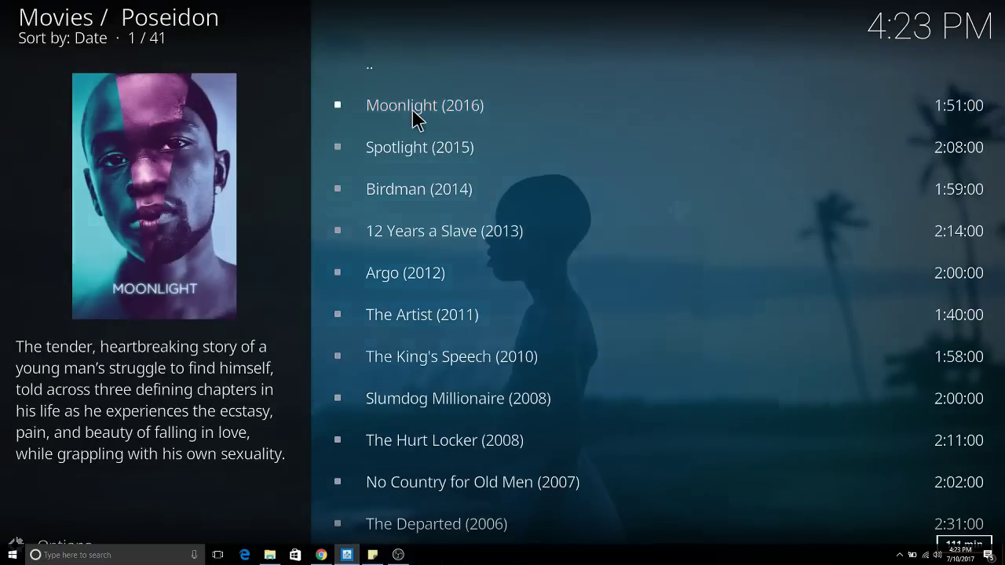
# Search sources for Moonlight (2016) and play source 10, MOVIESHD | GVIDEO
pyautogui.click(413, 110)
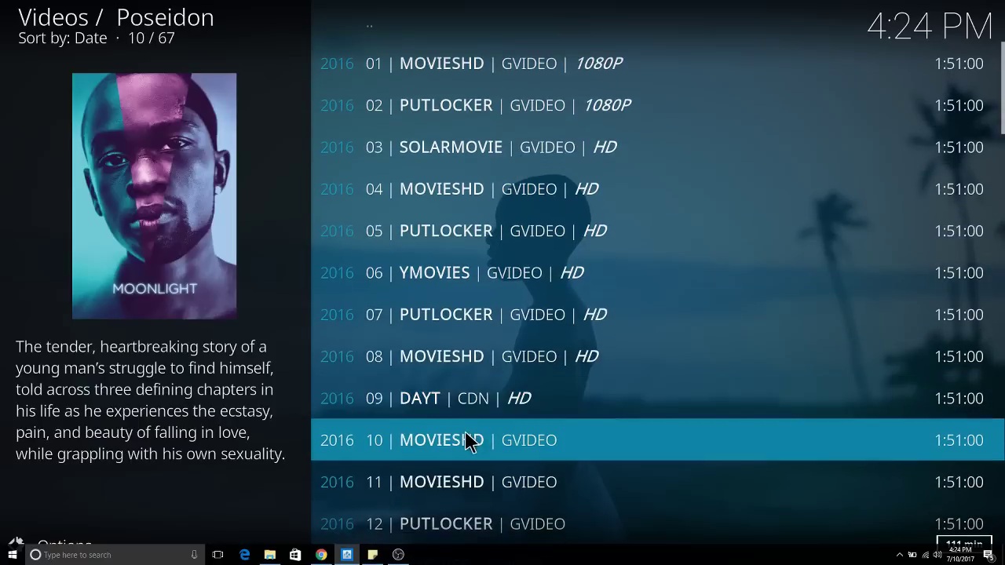
pyautogui.click(466, 434)
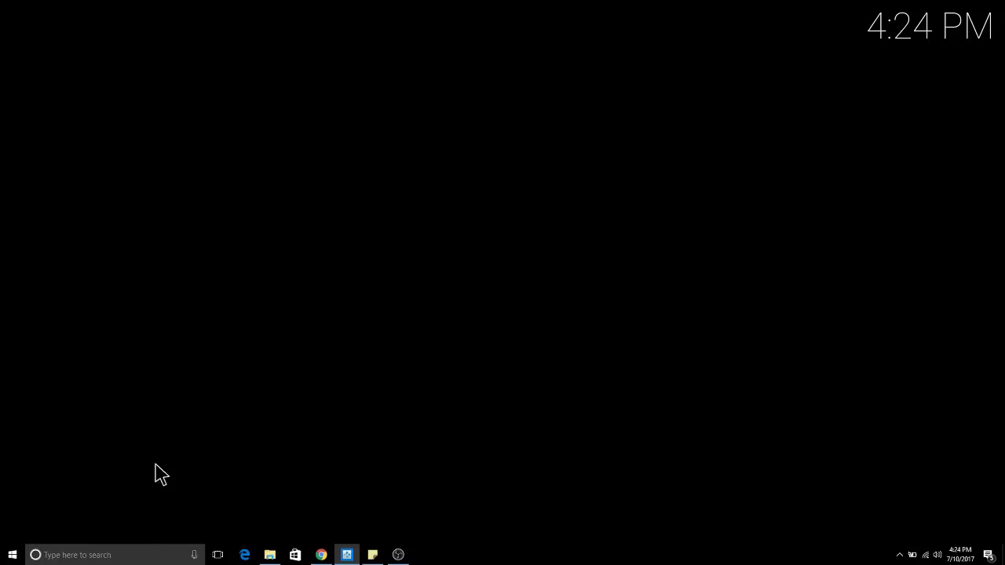
# Stop Moonlight playback and go back up to Poseidon's movie categories
pyautogui.scroll(6, 359, 223)
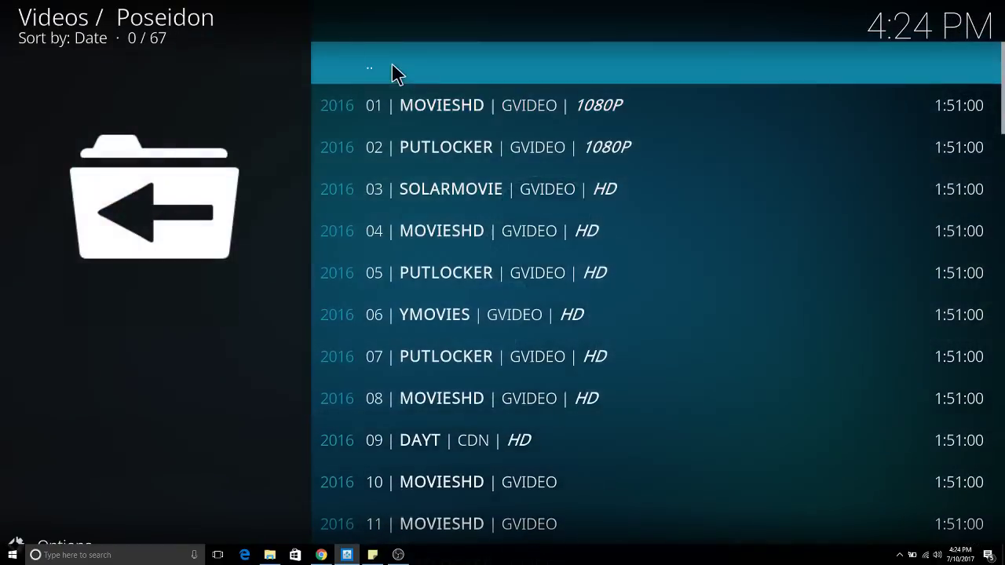
pyautogui.click(392, 72)
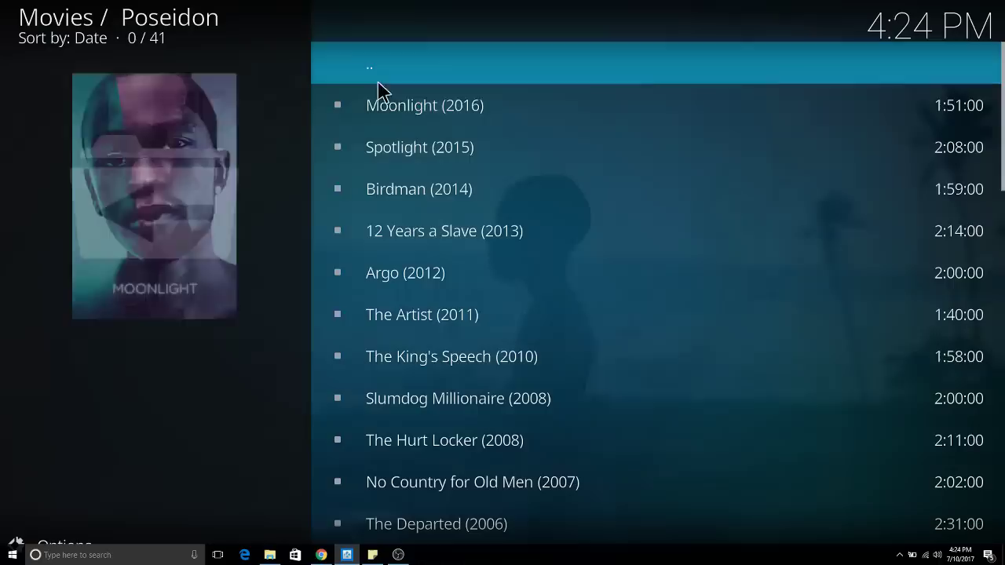
pyautogui.click(379, 76)
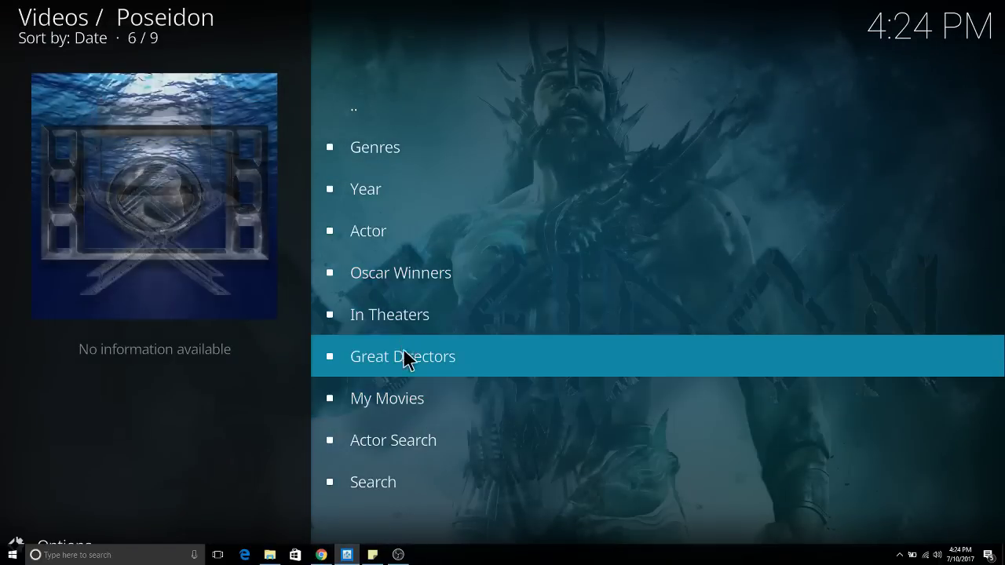
# Browse the In Theaters movie list, then return to Poseidon's main menu
pyautogui.click(400, 325)
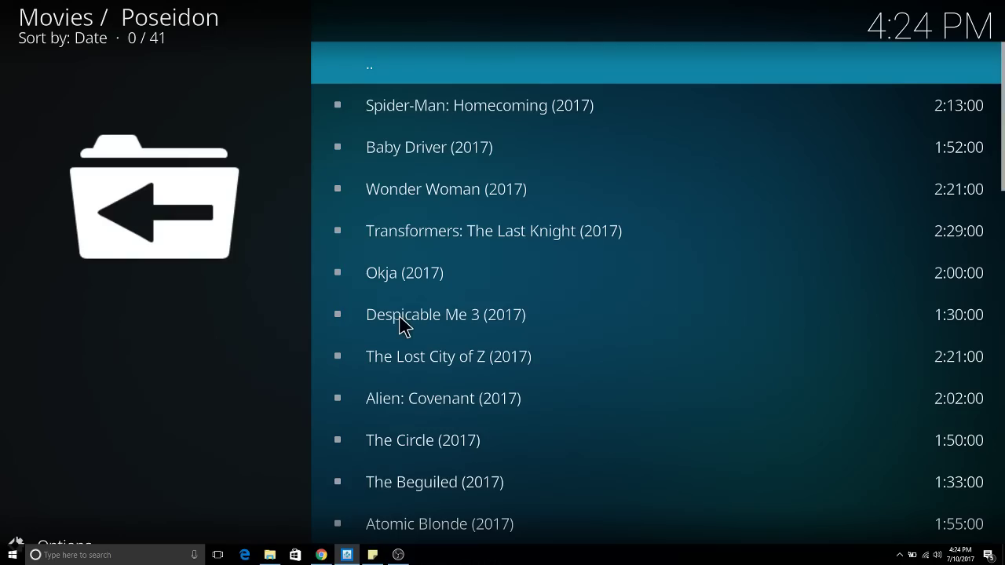
pyautogui.scroll(-2, 437, 305)
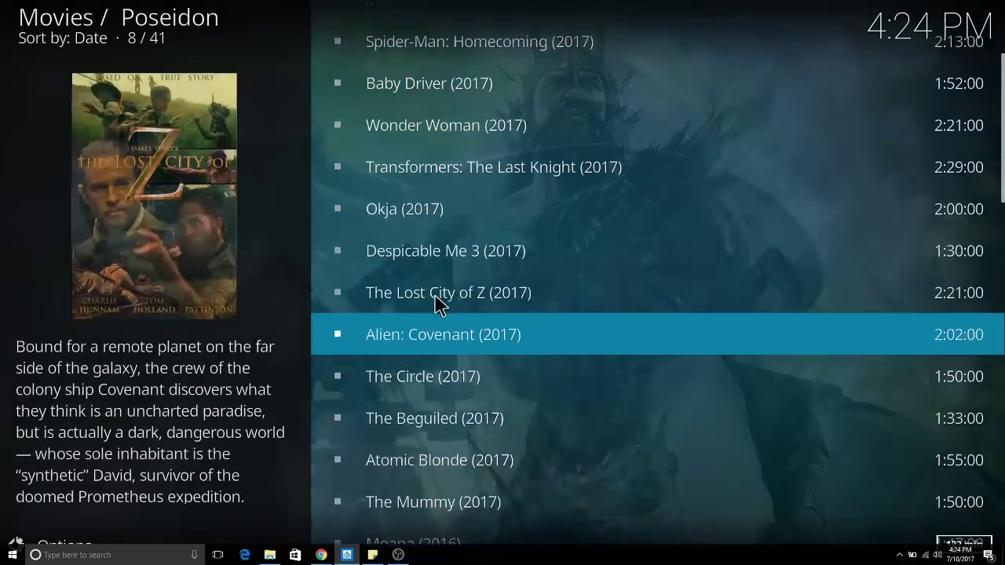
pyautogui.scroll(-8, 464, 314)
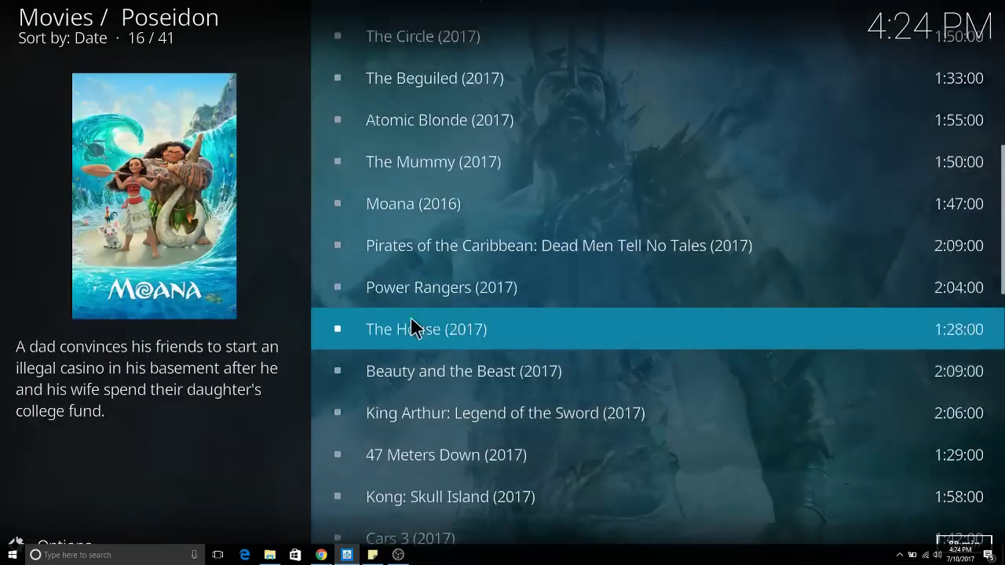
pyautogui.scroll(9, 440, 282)
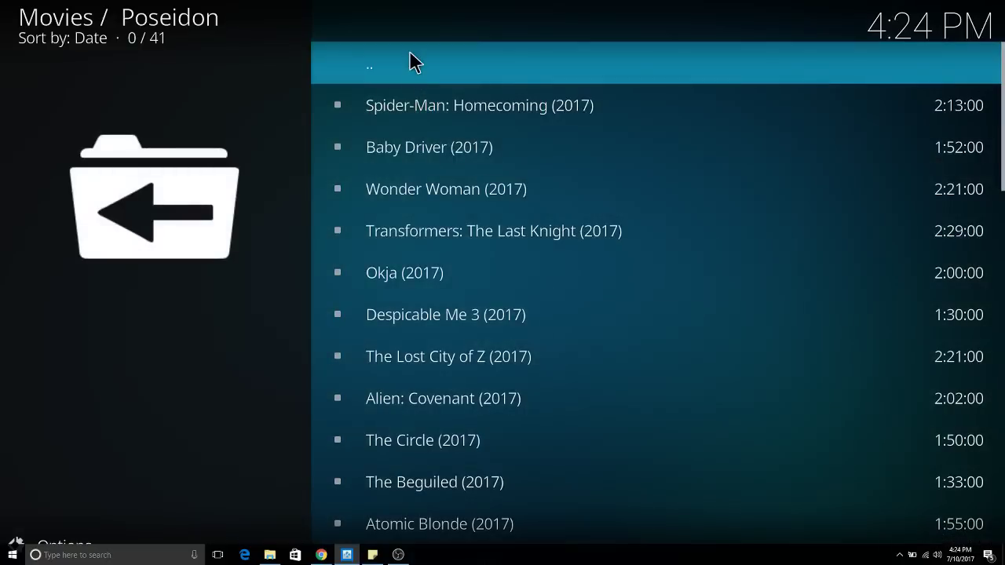
pyautogui.click(415, 61)
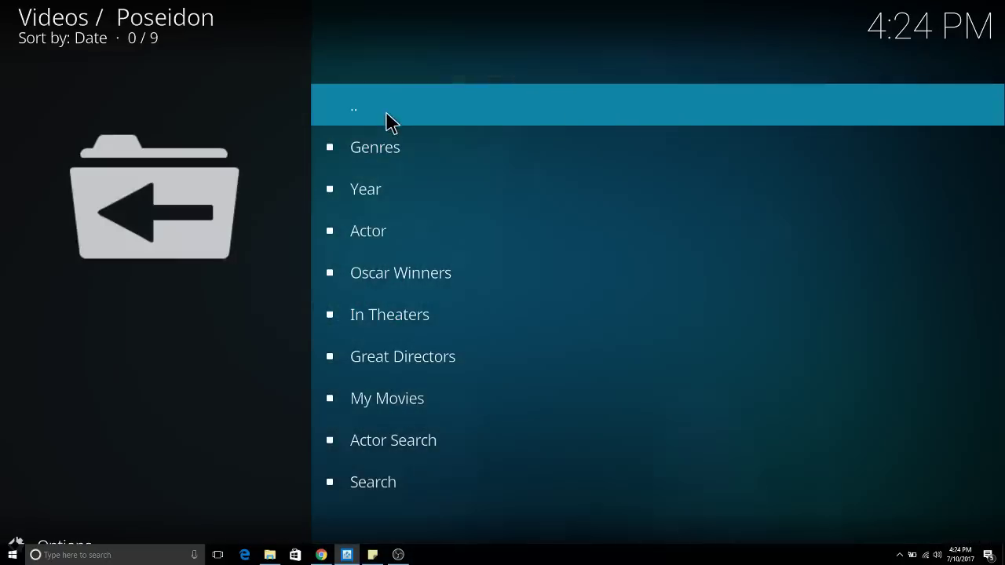
pyautogui.click(390, 126)
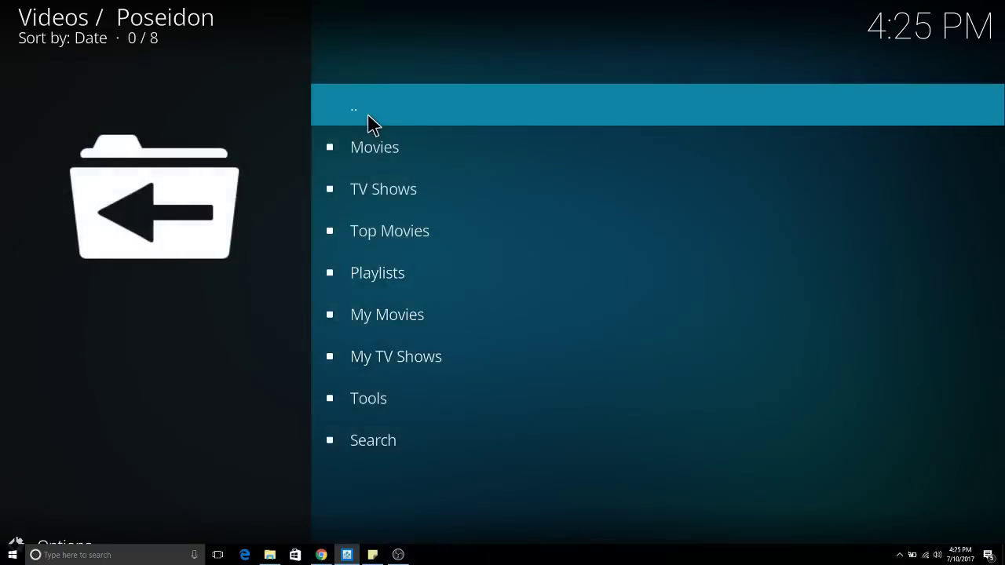
# Return to the home screen and start Add source in Settings' File manager
pyautogui.click(370, 122)
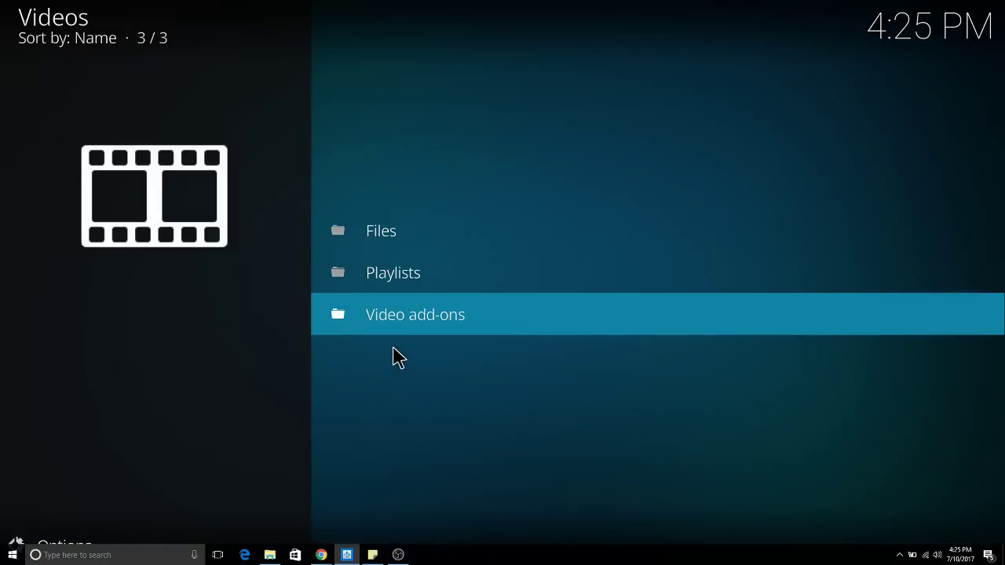
pyautogui.click(395, 215)
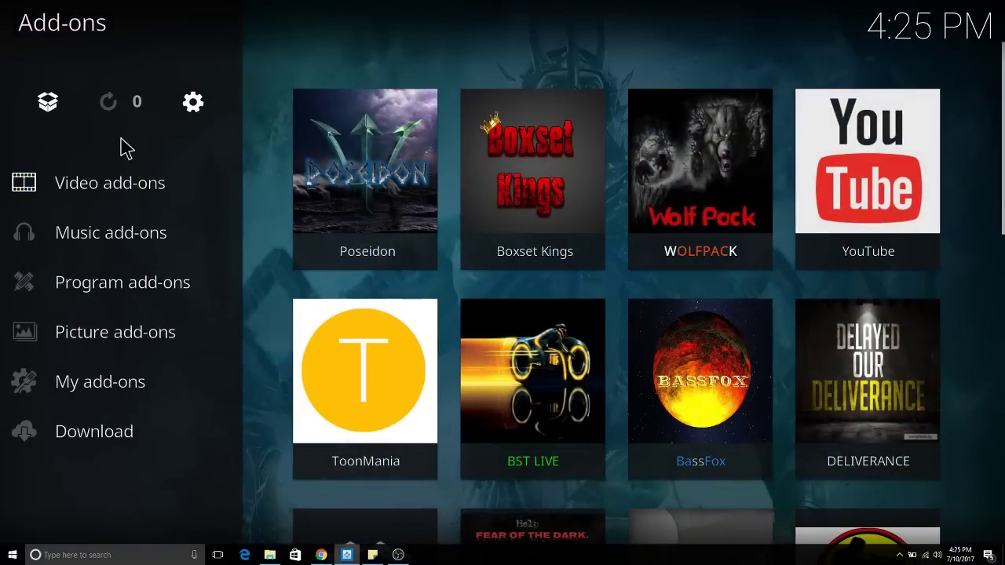
pyautogui.press('Escape')
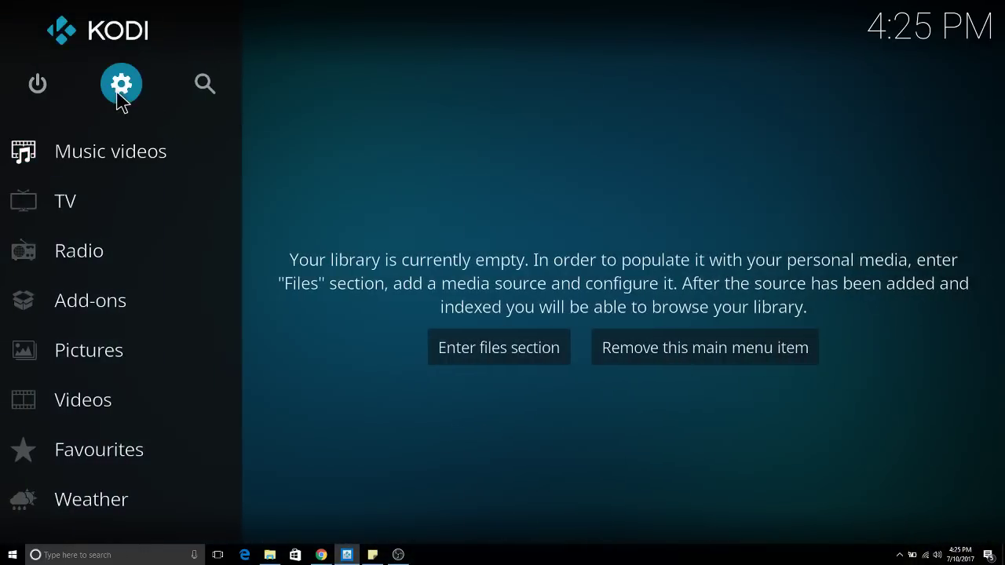
pyautogui.click(120, 98)
pyautogui.click(576, 433)
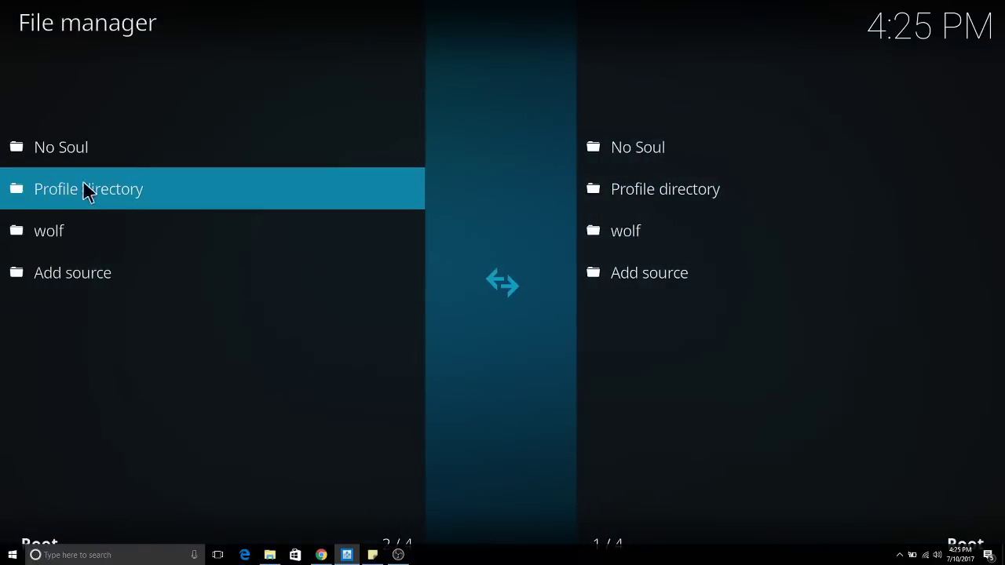
pyautogui.click(105, 277)
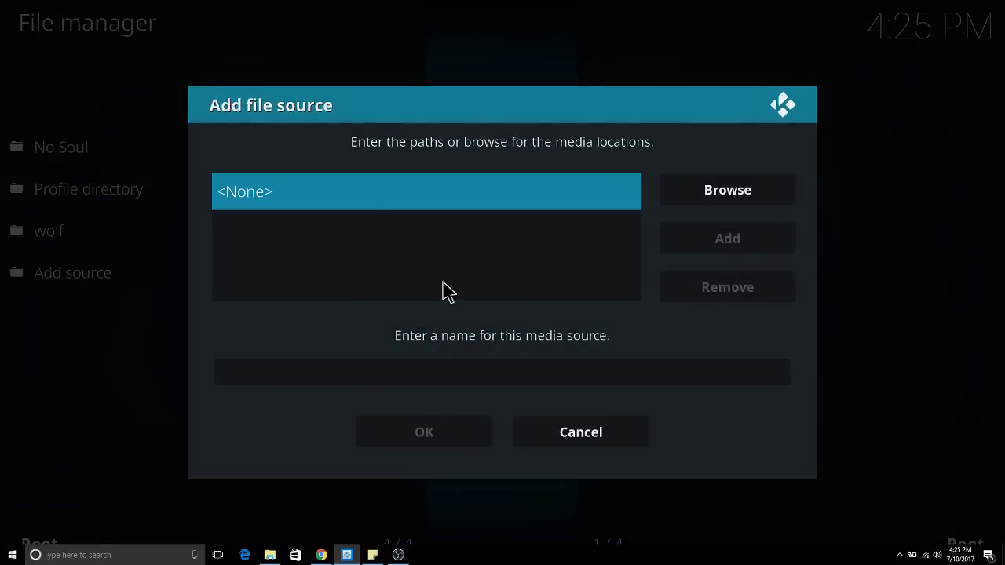
pyautogui.click(370, 197)
pyautogui.write('http')
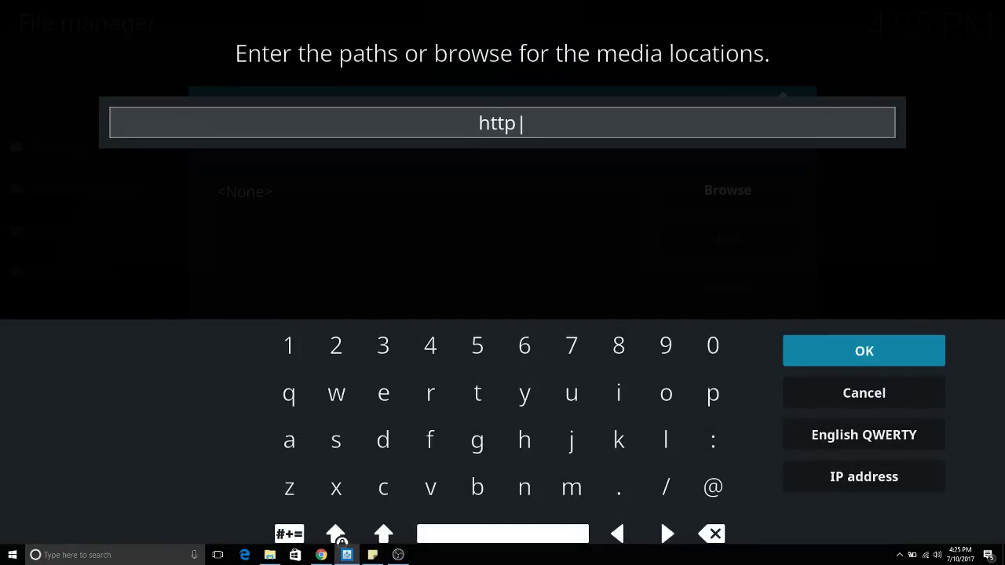
pyautogui.write(':')
pyautogui.write('//')
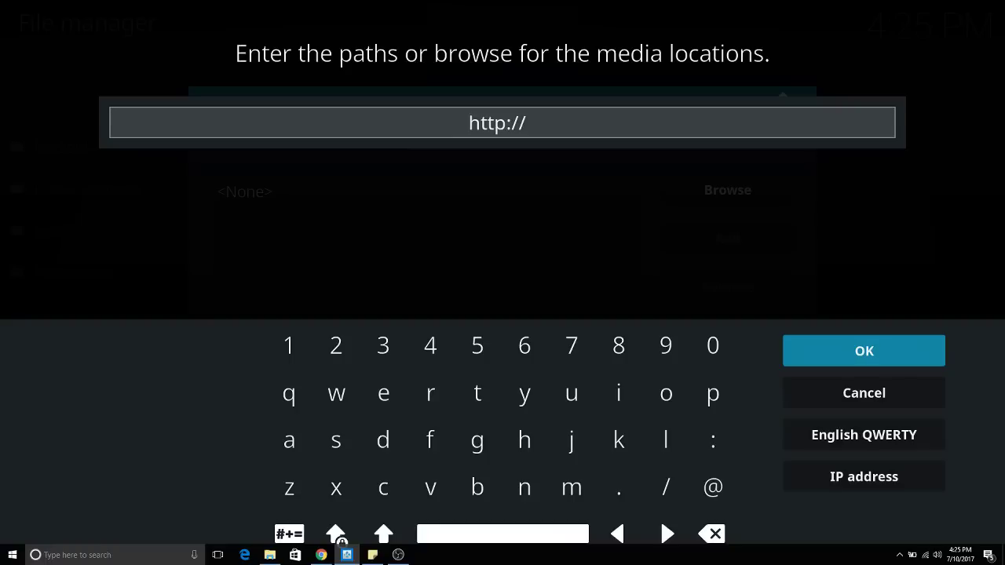
pyautogui.write('soul')
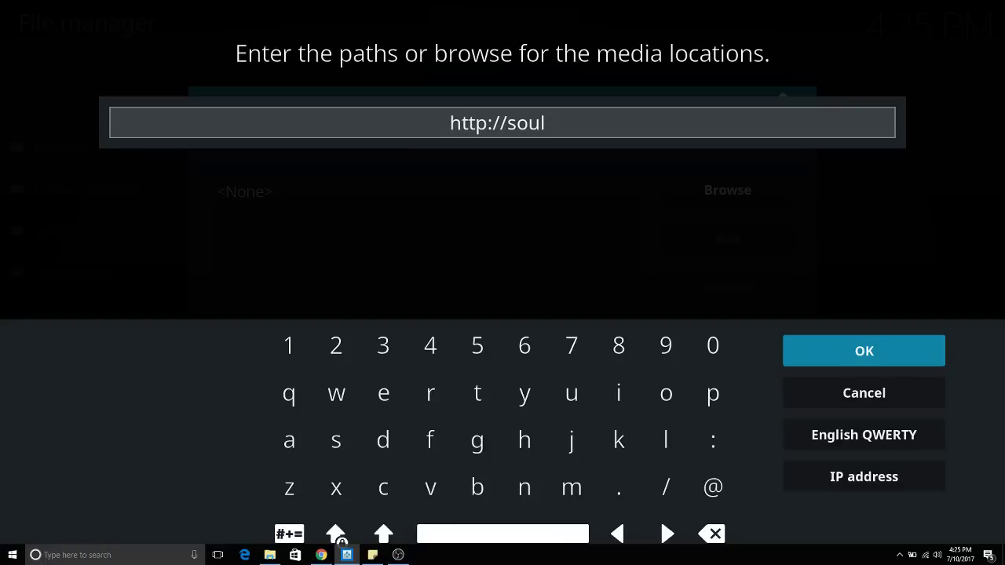
pyautogui.write('less')
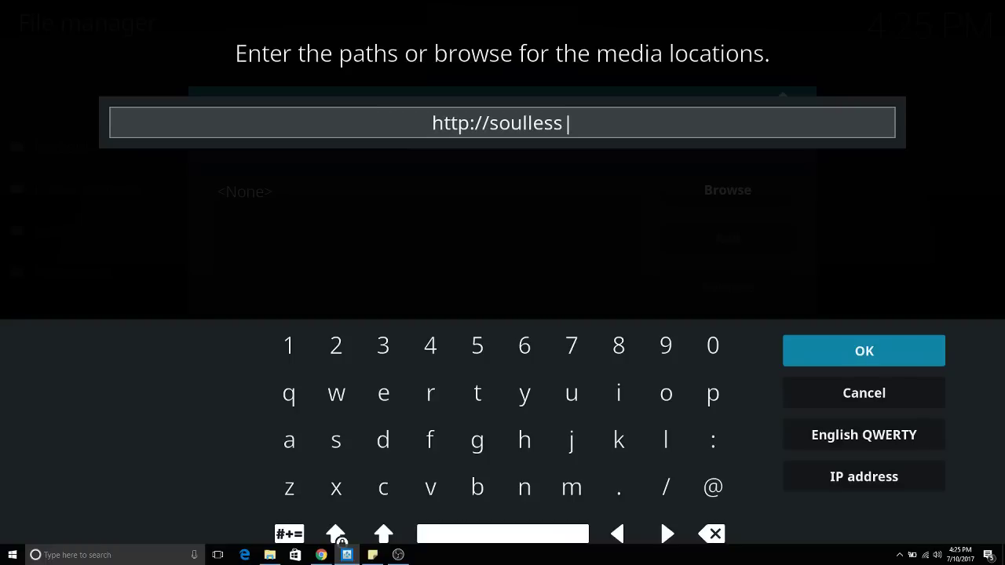
pyautogui.write('build')
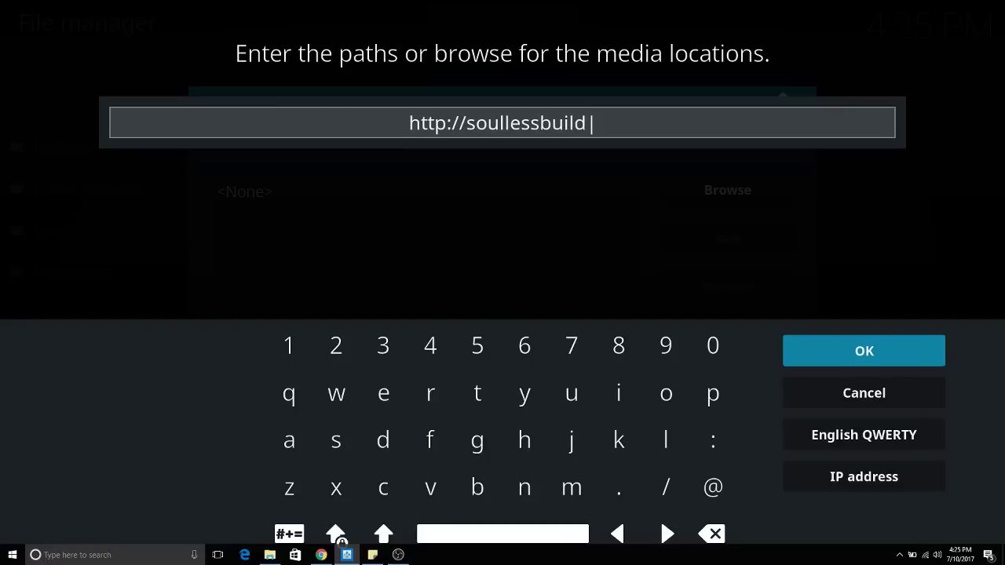
pyautogui.write('s.')
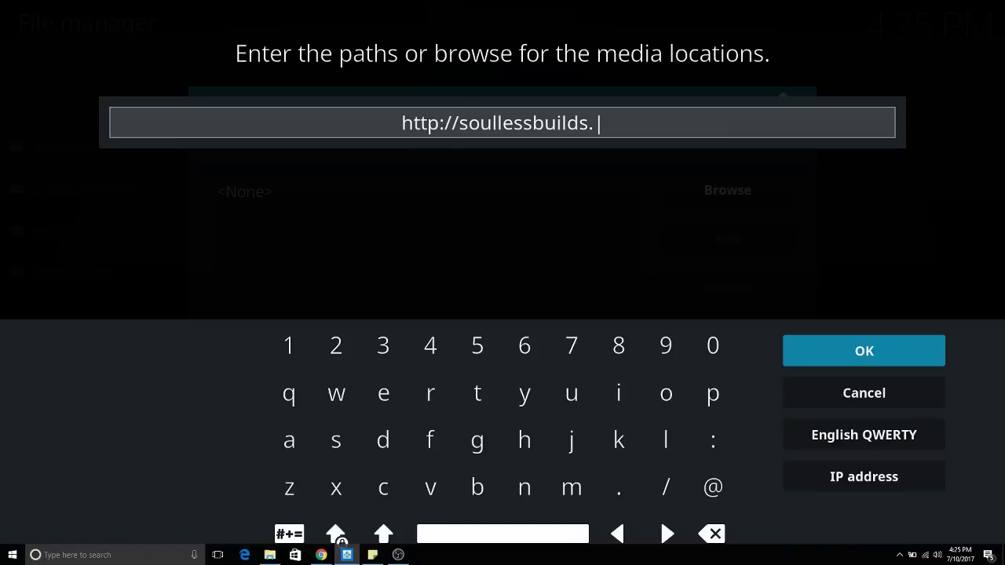
pyautogui.write('000')
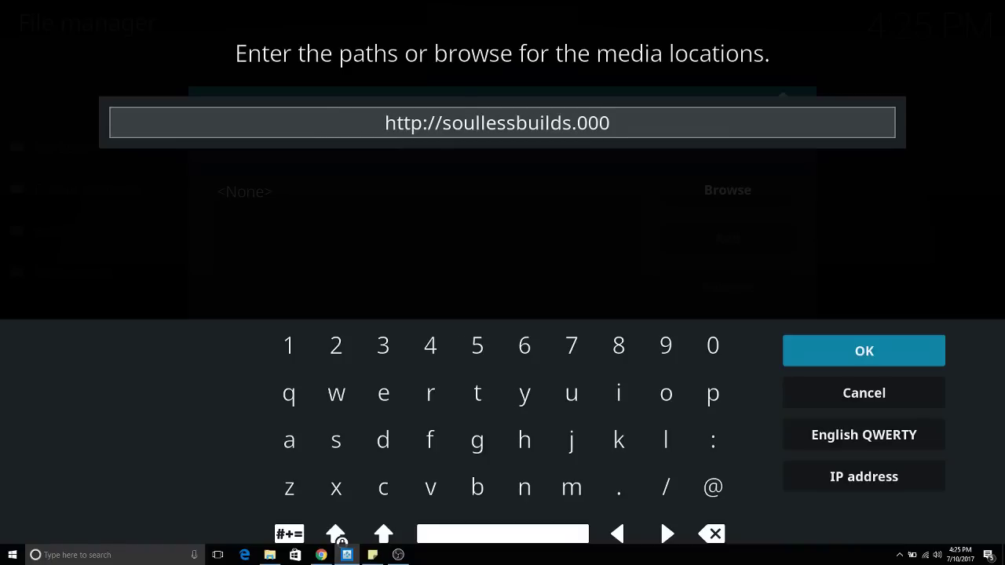
pyautogui.write('web')
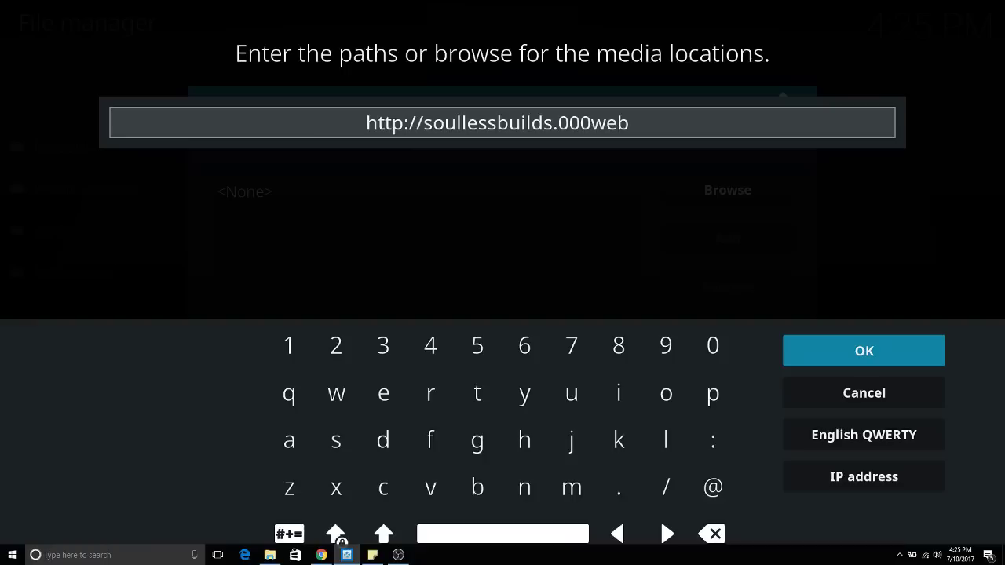
pyautogui.write('host')
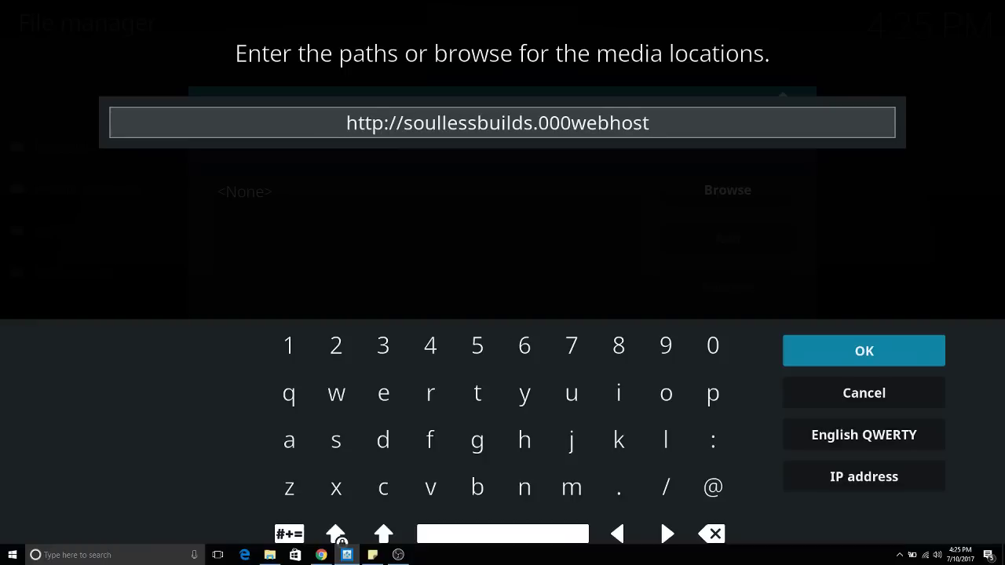
pyautogui.write('app')
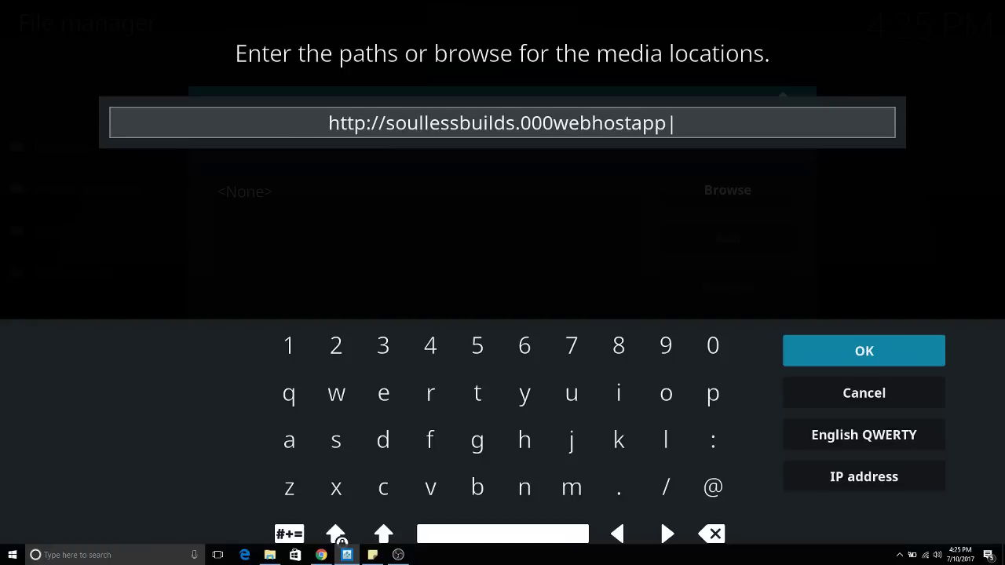
pyautogui.write('.com')
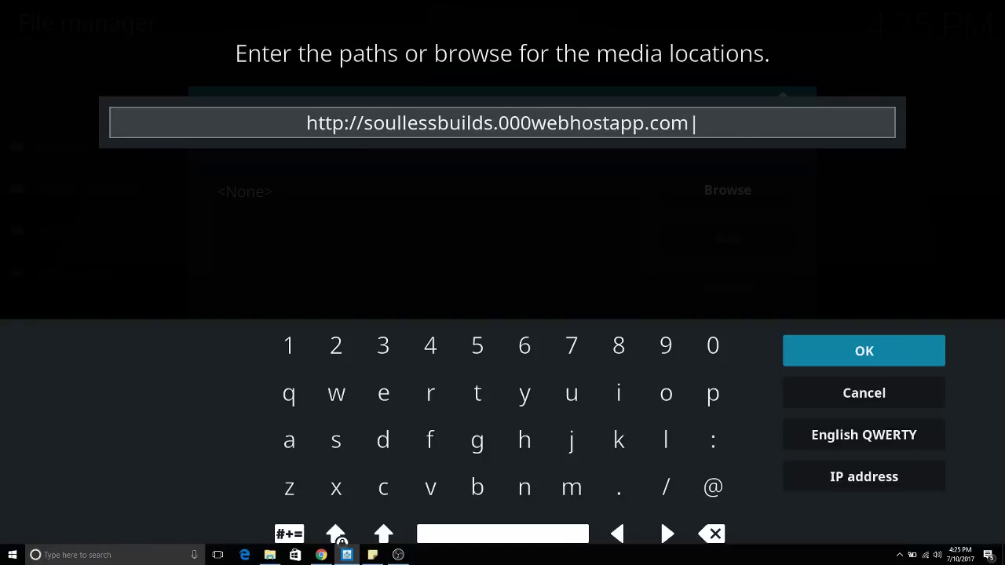
pyautogui.write('/repo')
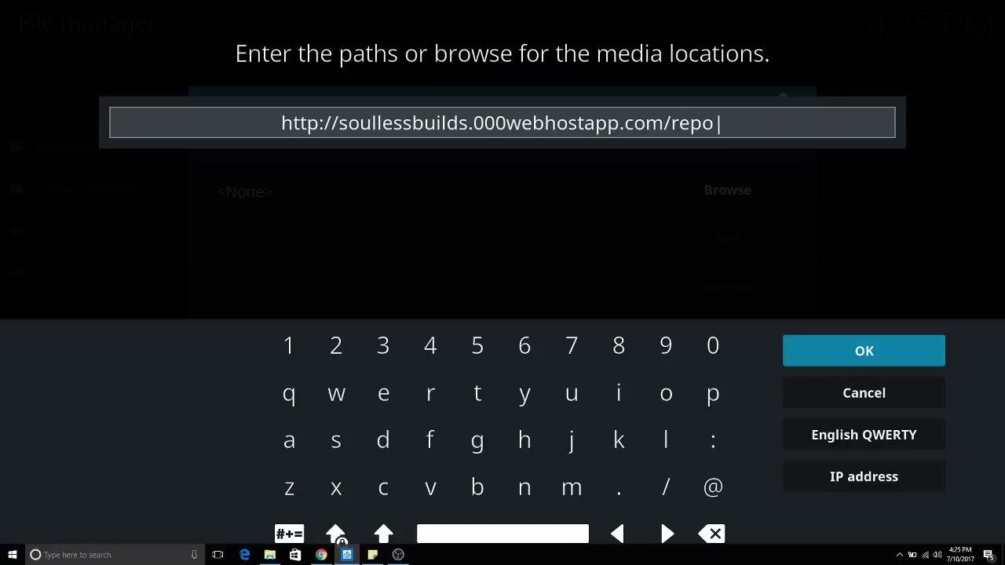
pyautogui.write('/')
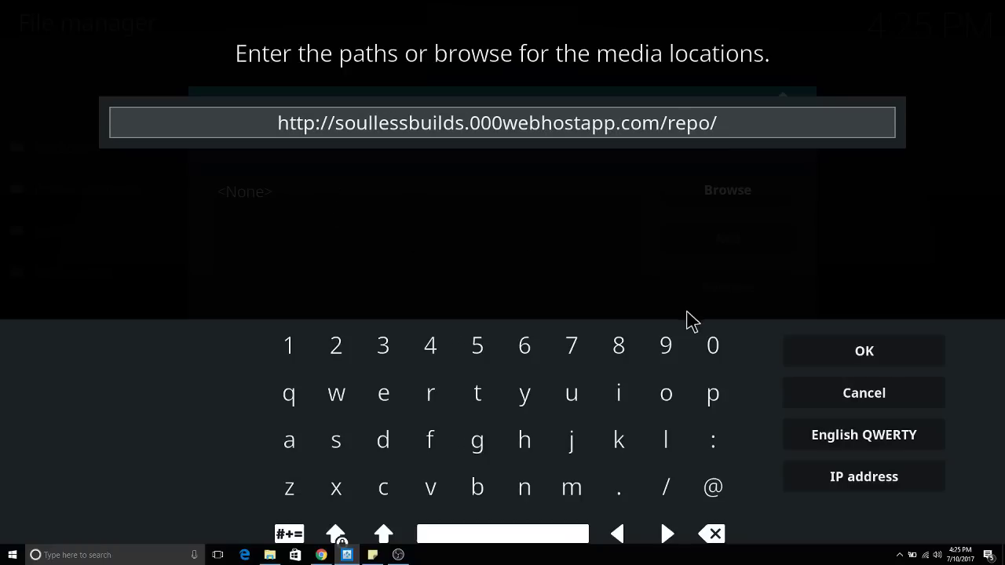
pyautogui.click(839, 397)
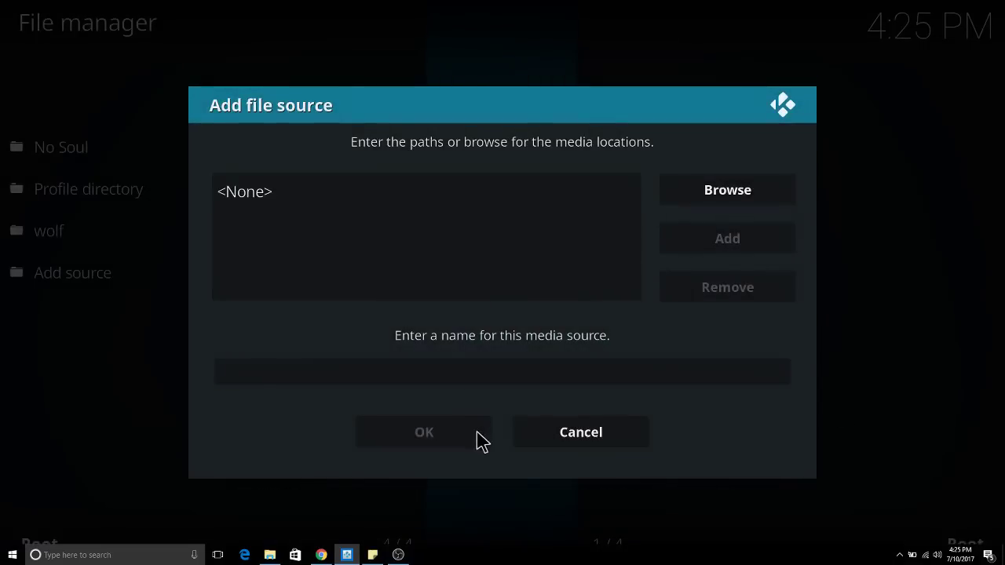
# Cancel the new file source and back out to the Kodi home screen
pyautogui.click(529, 440)
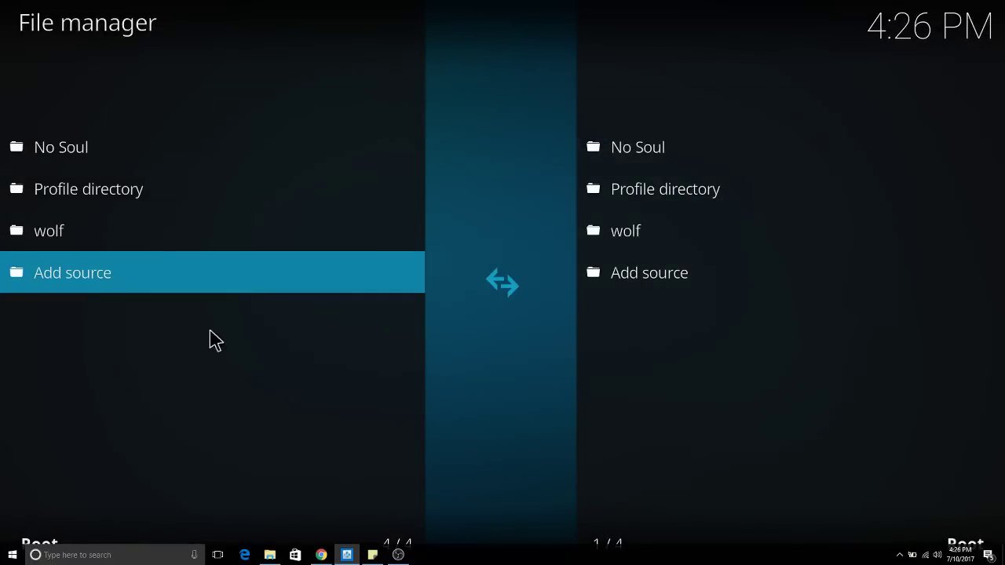
pyautogui.rightClick(232, 317)
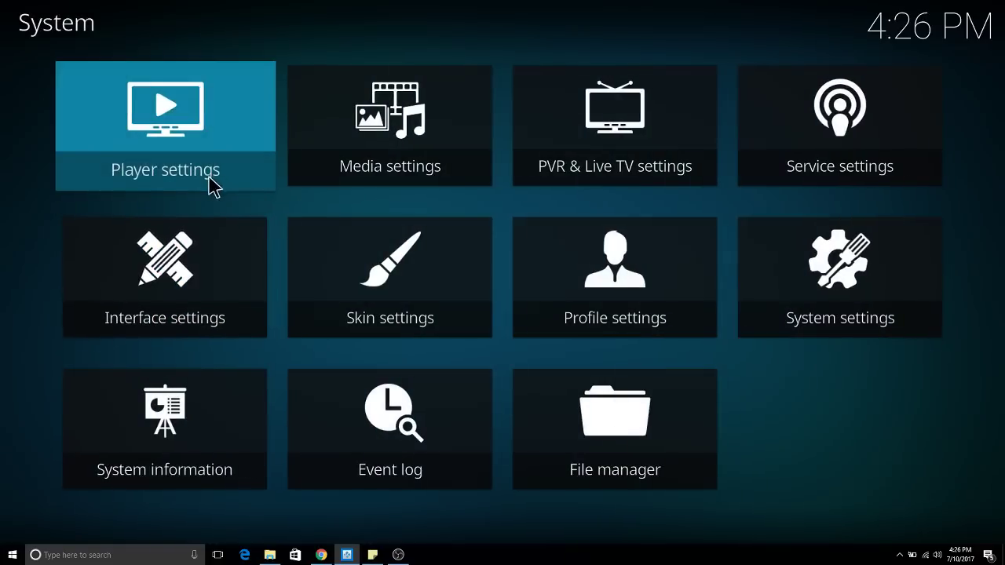
pyautogui.rightClick(213, 186)
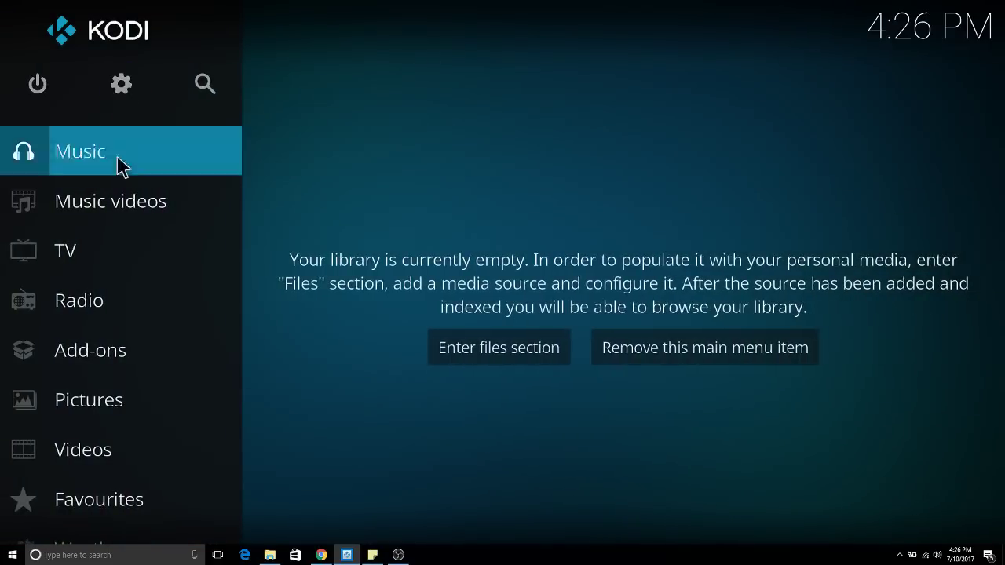
# Browse the No Soul zip source, find repository.poseidon-1.0.1.zip, and cancel without installing
pyautogui.click(98, 371)
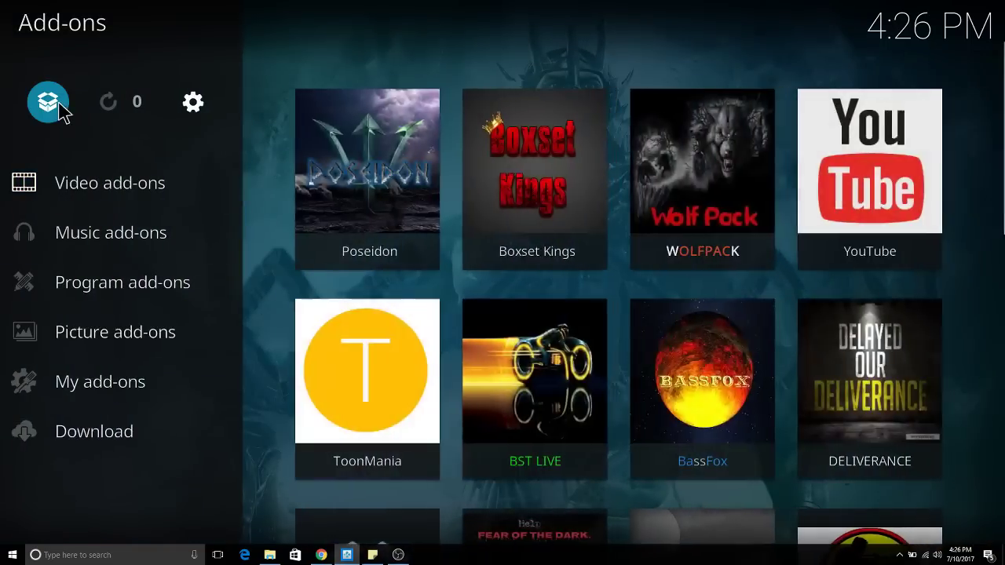
pyautogui.click(58, 107)
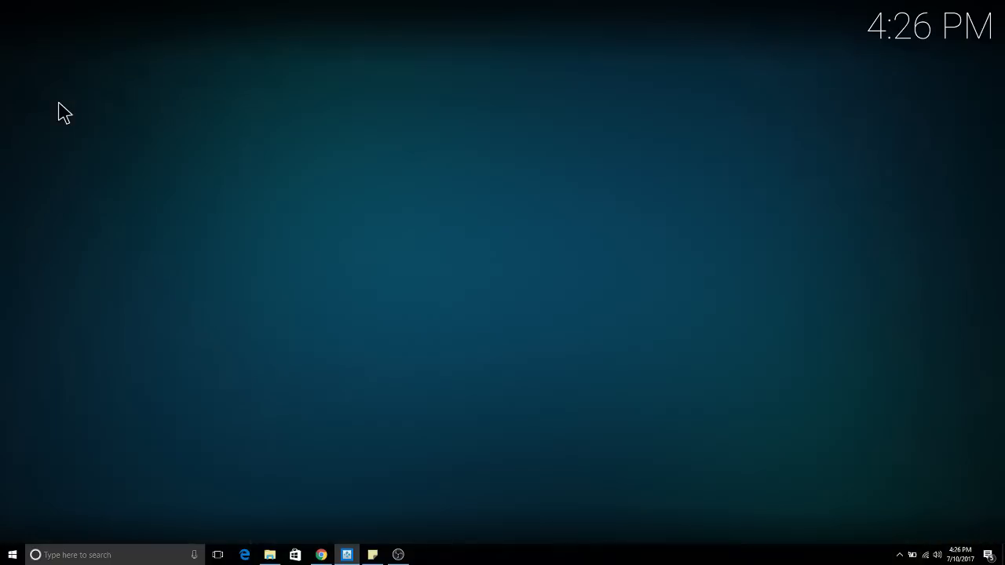
pyautogui.click(416, 326)
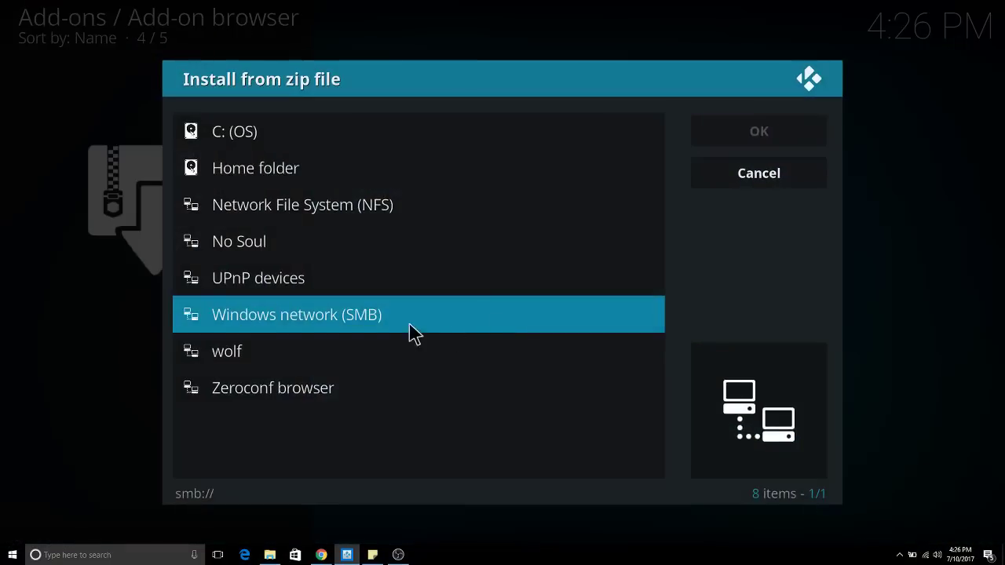
pyautogui.click(281, 250)
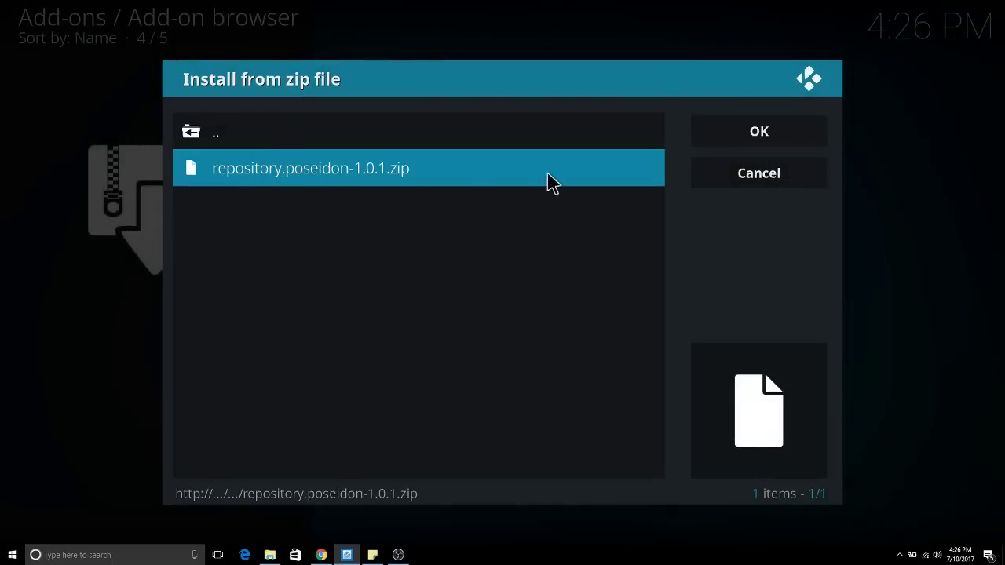
pyautogui.click(761, 170)
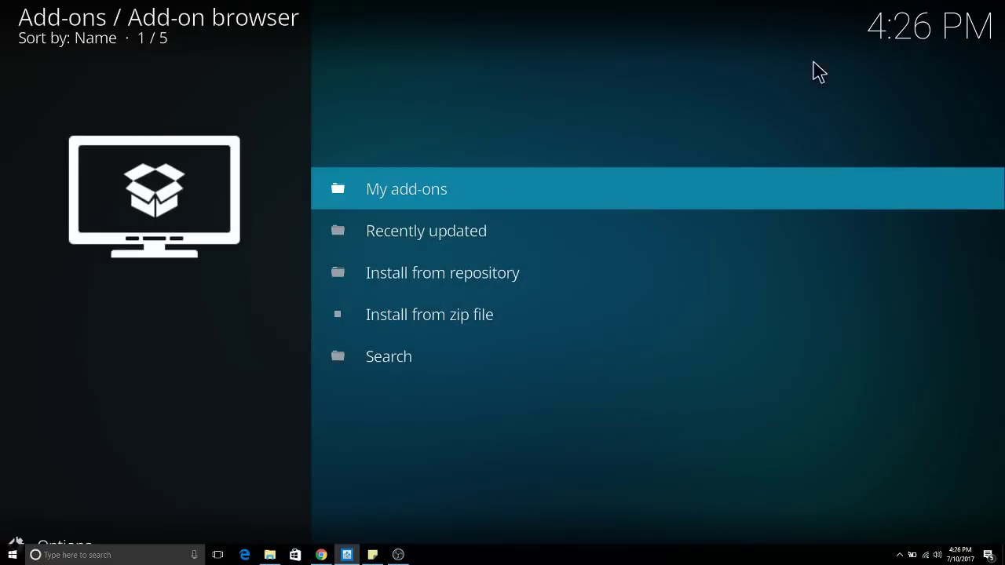
# Check Poseidon Repo's Video add-ons shows Poseidon 1.0.3 installed, then return to Add-ons
pyautogui.click(437, 274)
pyautogui.click(404, 402)
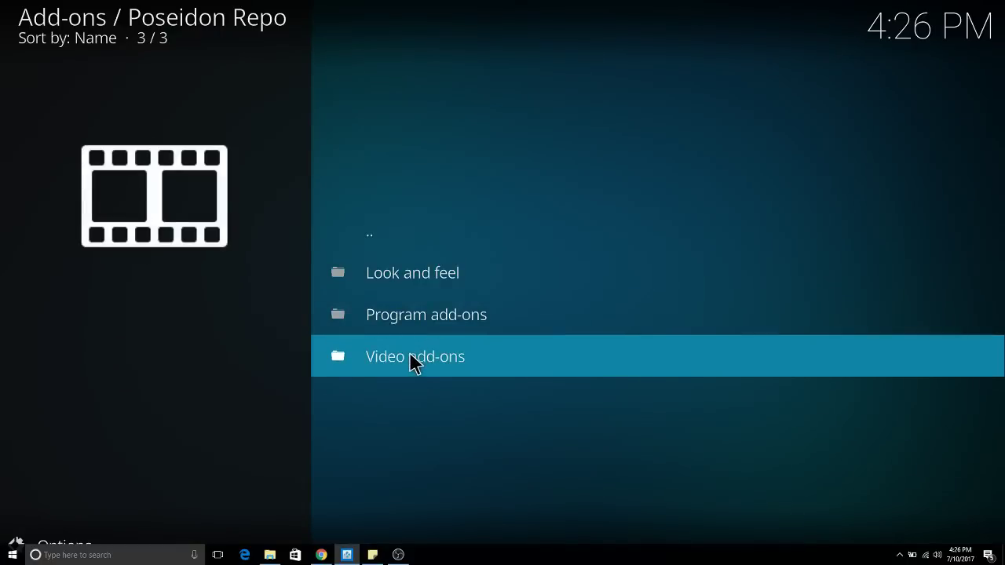
pyautogui.click(414, 358)
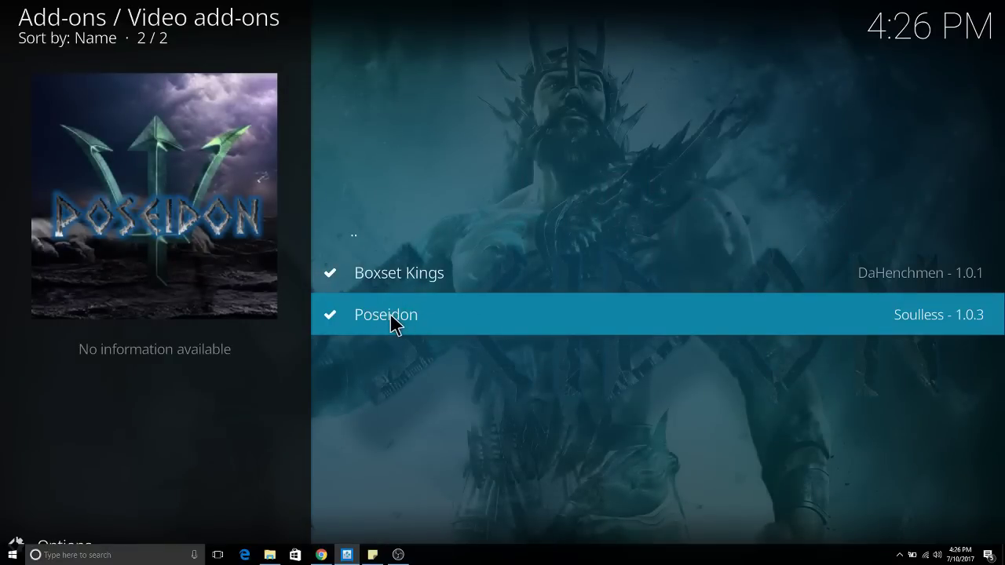
pyautogui.press('BackSpace')
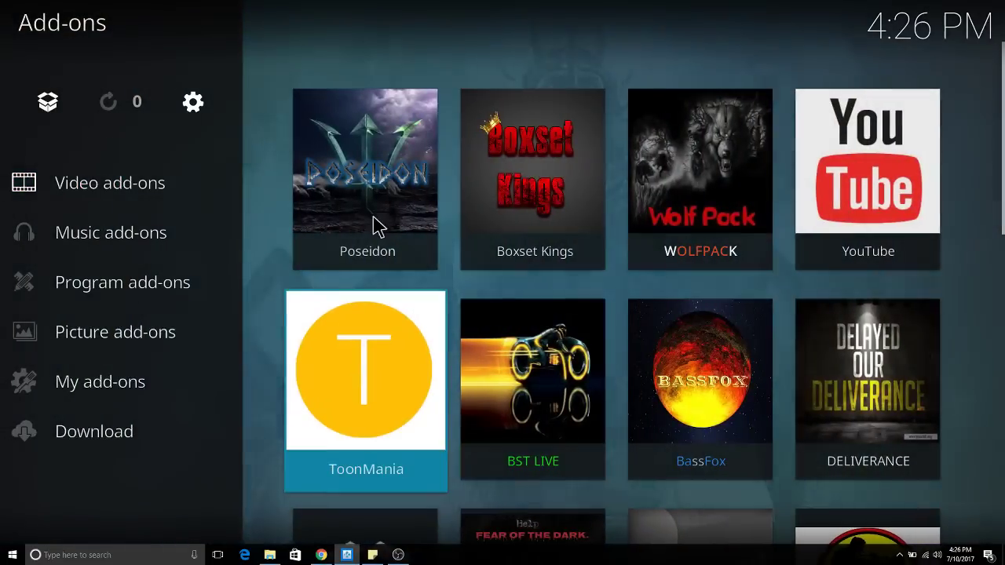